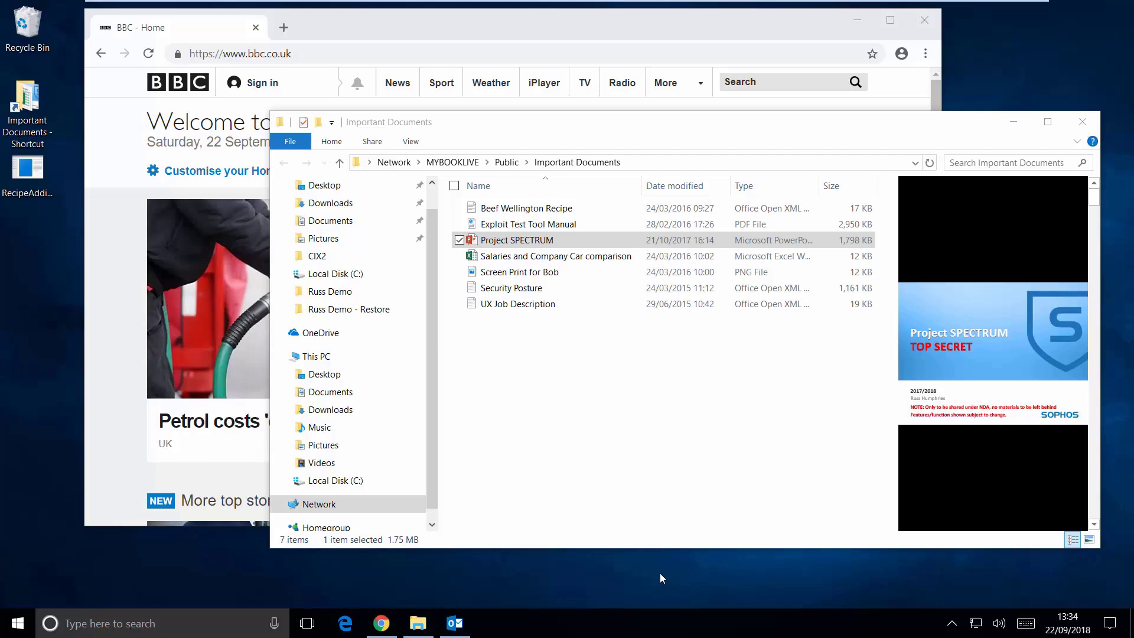
Review the Recipes email with RecipeAddictsTool.zip, then launch RecipeAddictsTool from the desktop.
click(453, 624)
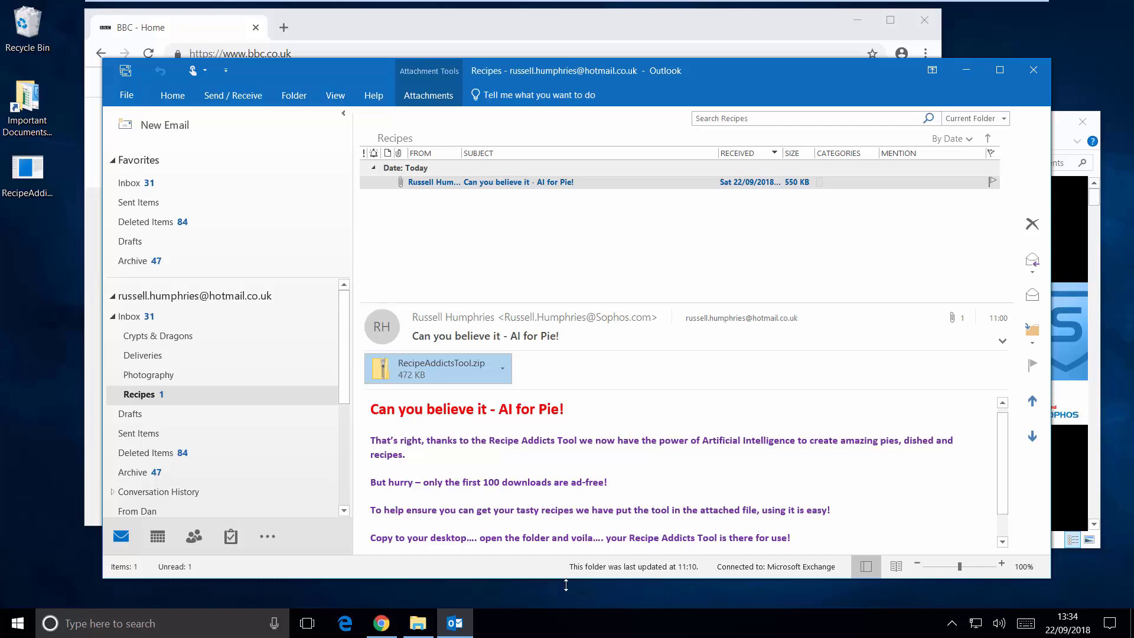
click(965, 71)
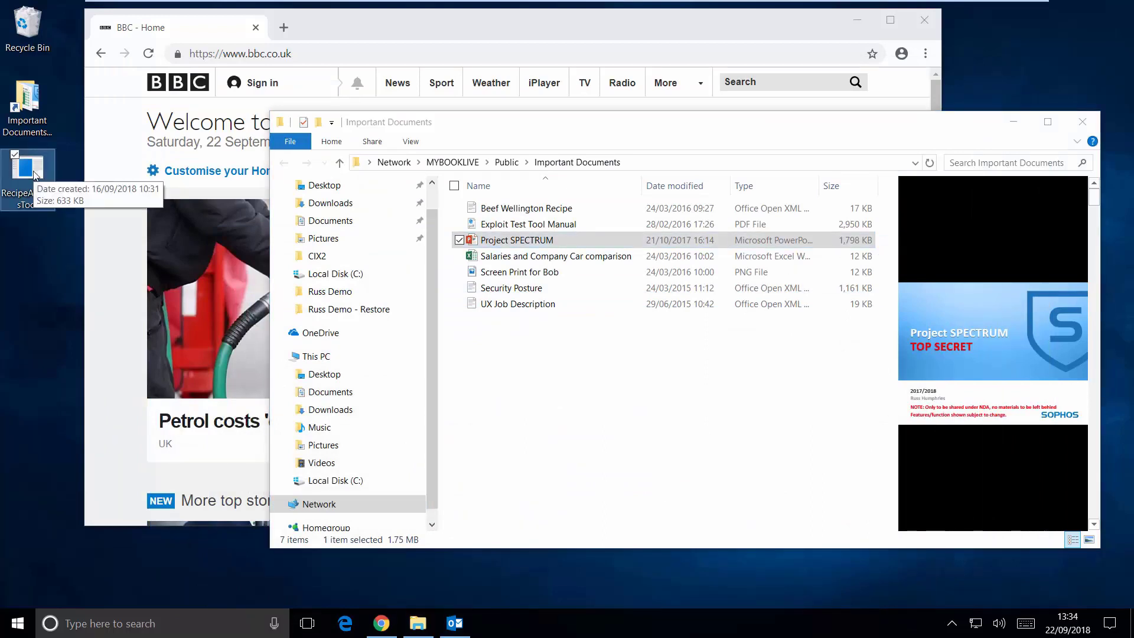
double_click(29, 210)
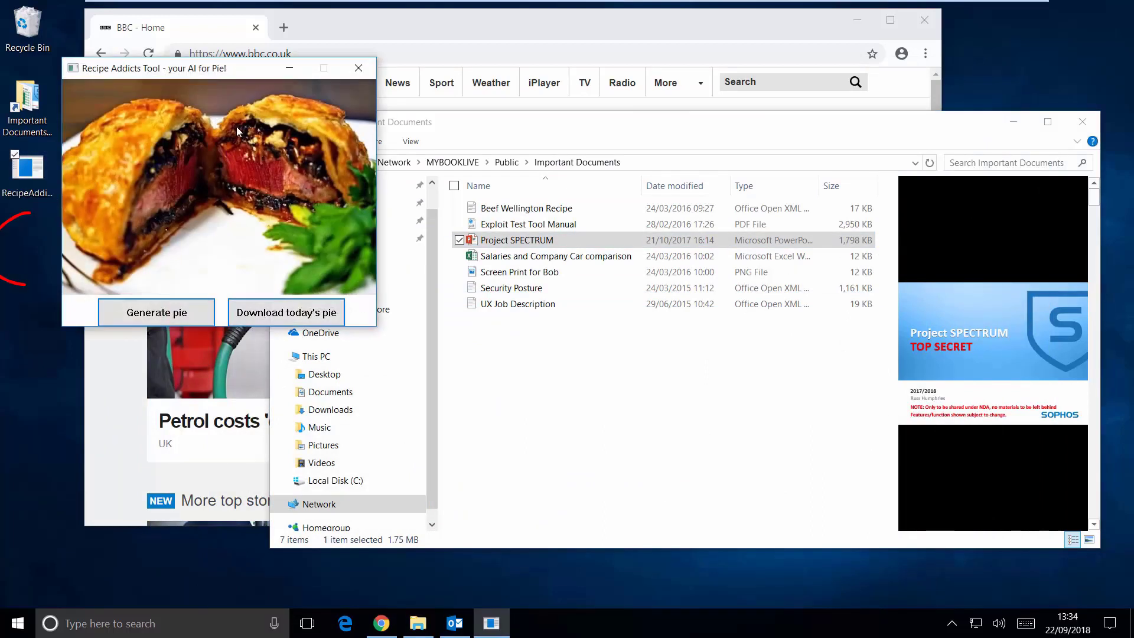
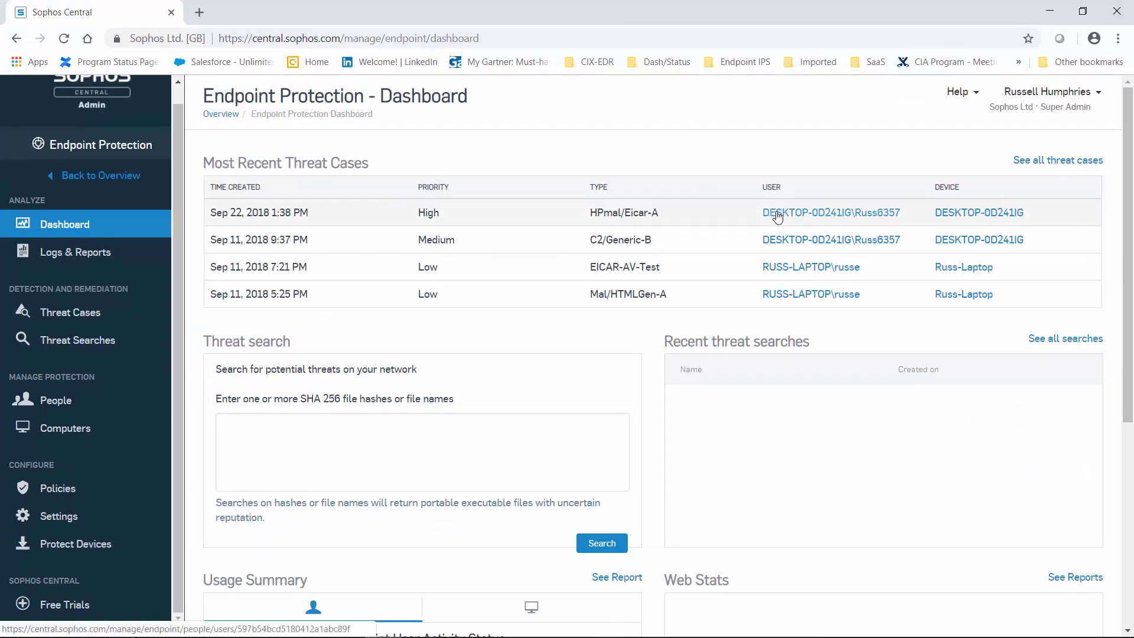
Open the HPmal/Eicar-A case from Most Recent Threat Cases on the Endpoint Protection dashboard.
click(673, 222)
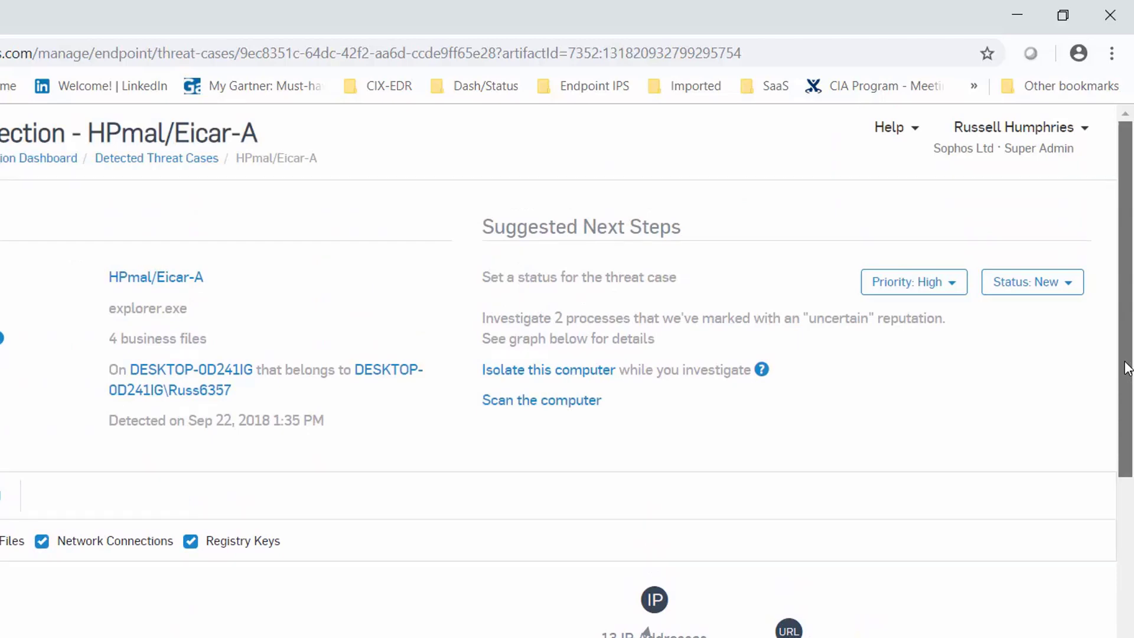
scroll(1131, 452, down, 2)
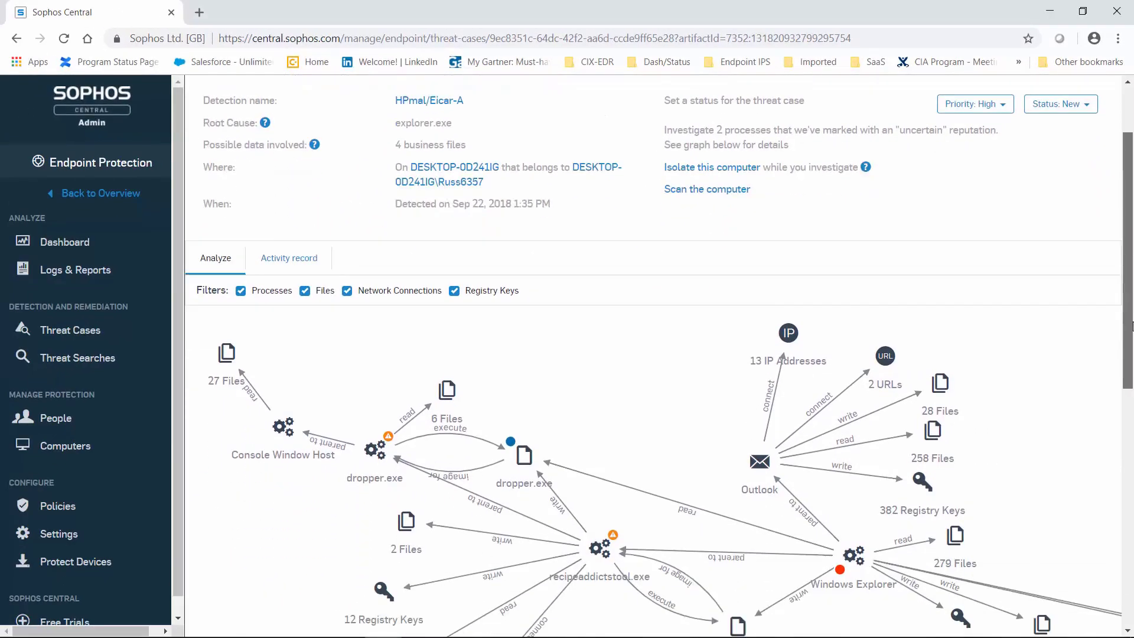
drag(1132, 327, 1132, 385)
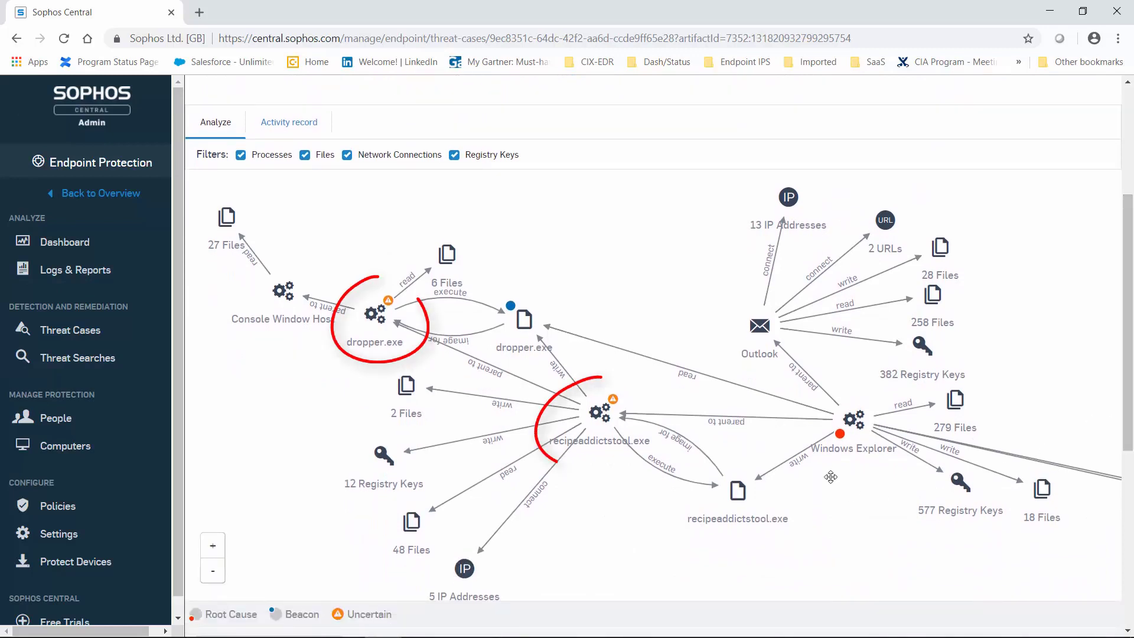
mouse_move(604, 419)
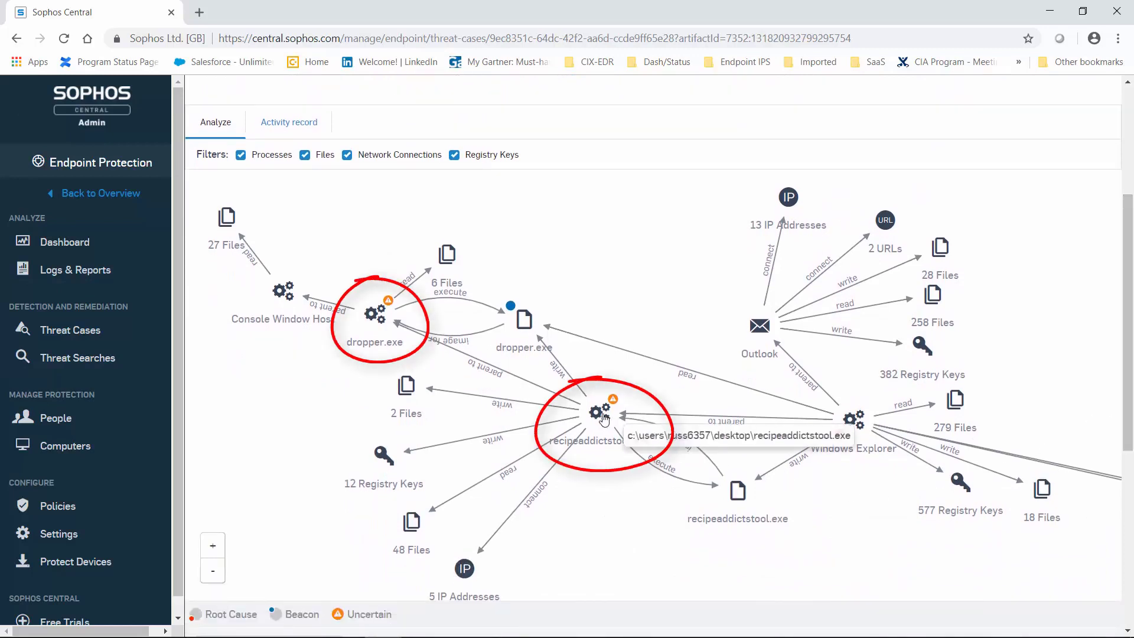
mouse_move(379, 329)
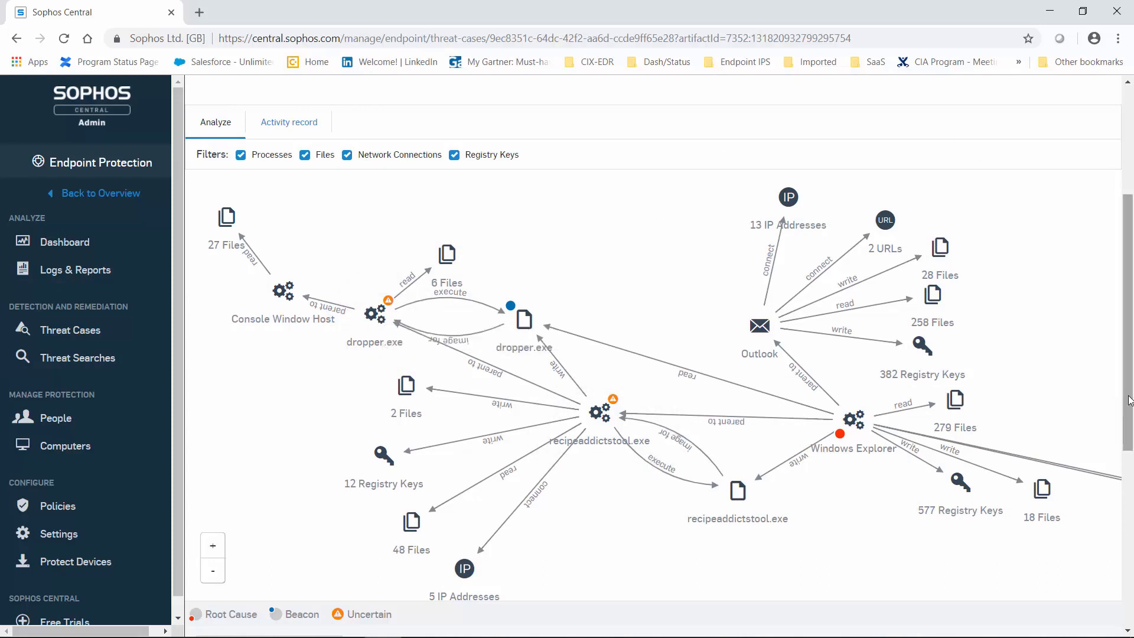
drag(1130, 401, 1125, 283)
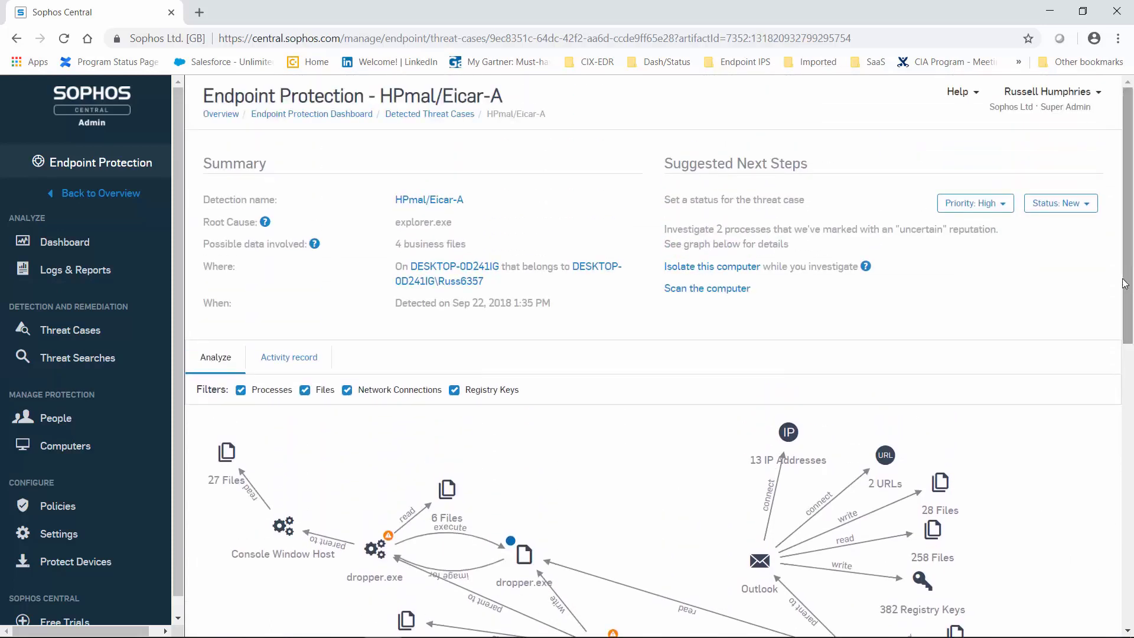
Isolate the computer, pasting a reason about stopping lateral movement and data theft.
click(739, 272)
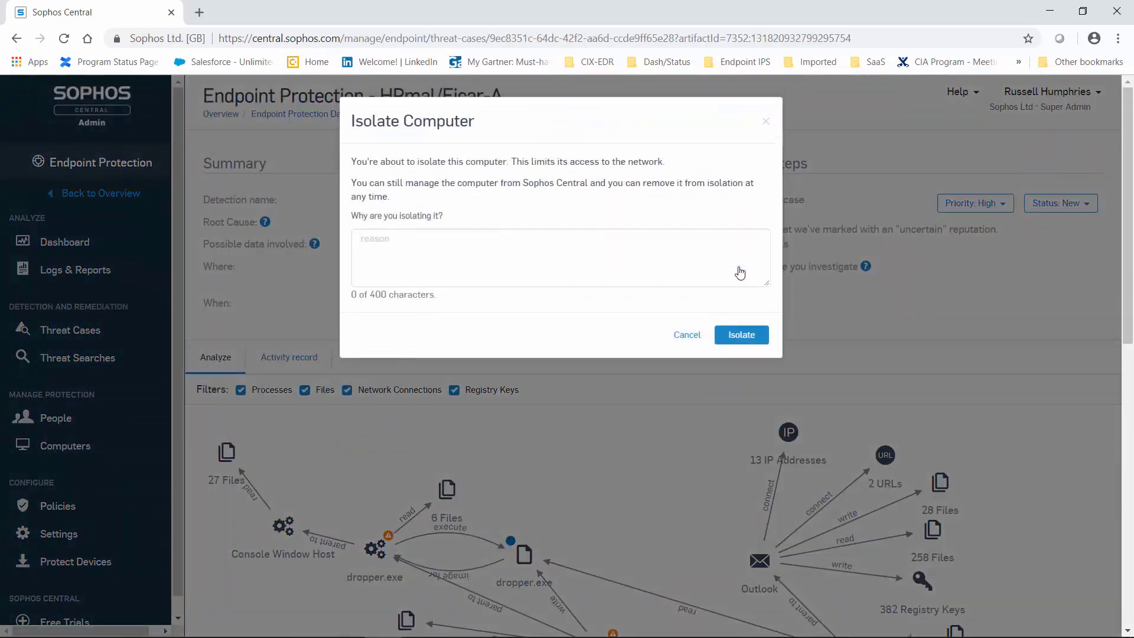
click(650, 259)
text(Isolating endpoint to stop lateral movement and/or data theft!)
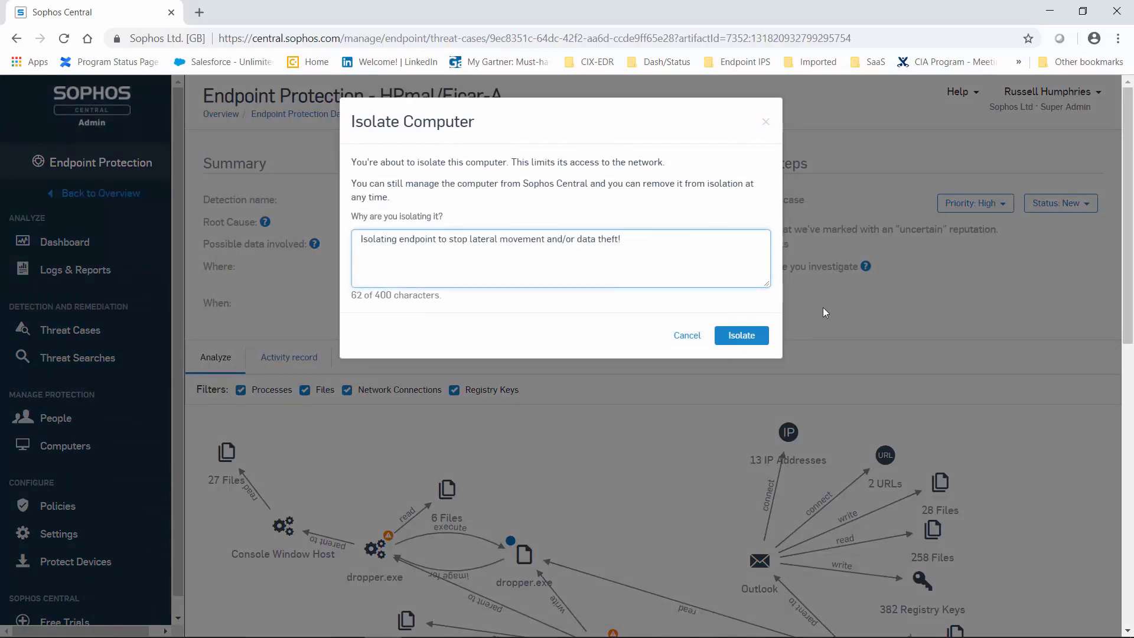
click(746, 336)
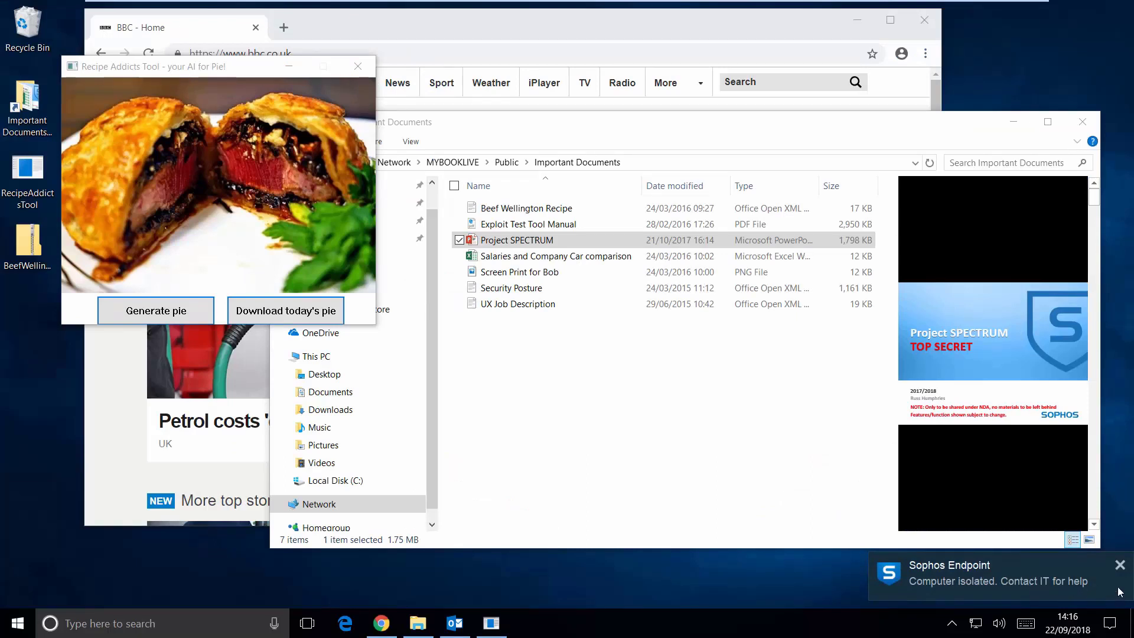
Refresh the MYBOOKLIVE Important Documents share and dismiss the resulting network error.
click(930, 163)
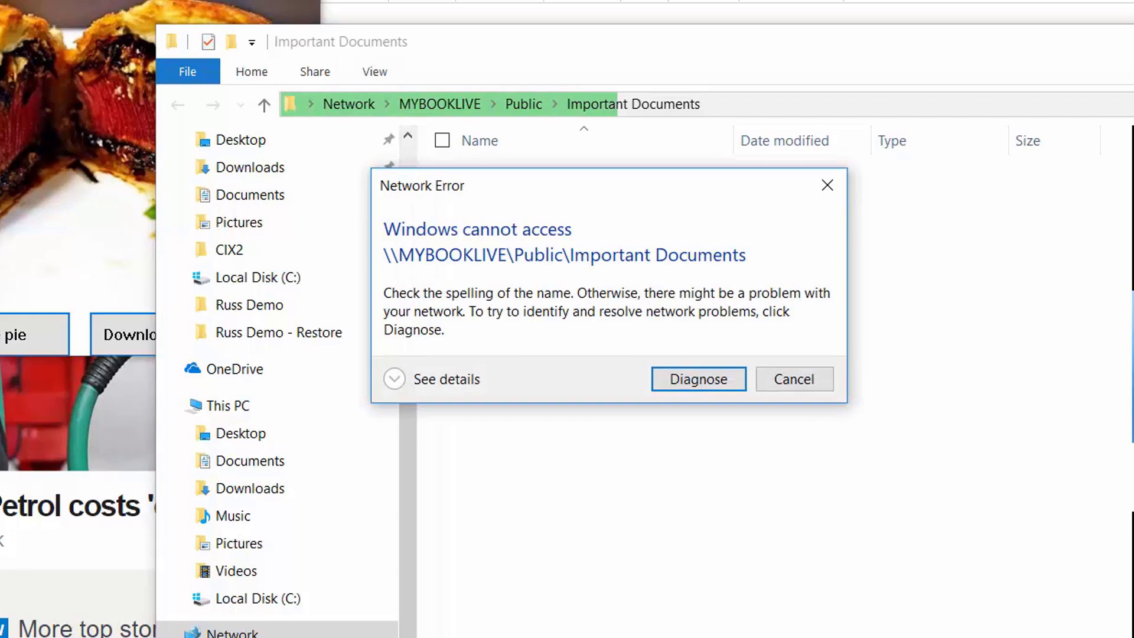
key(Escape)
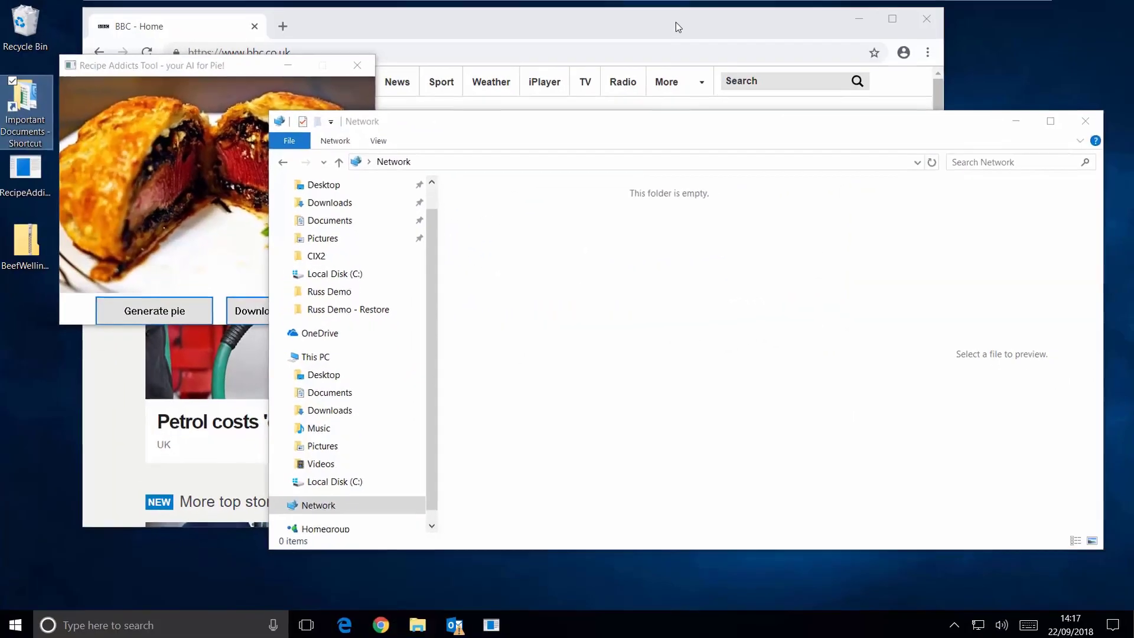
Bring Chrome forward and reload the BBC home page via its logo.
click(676, 23)
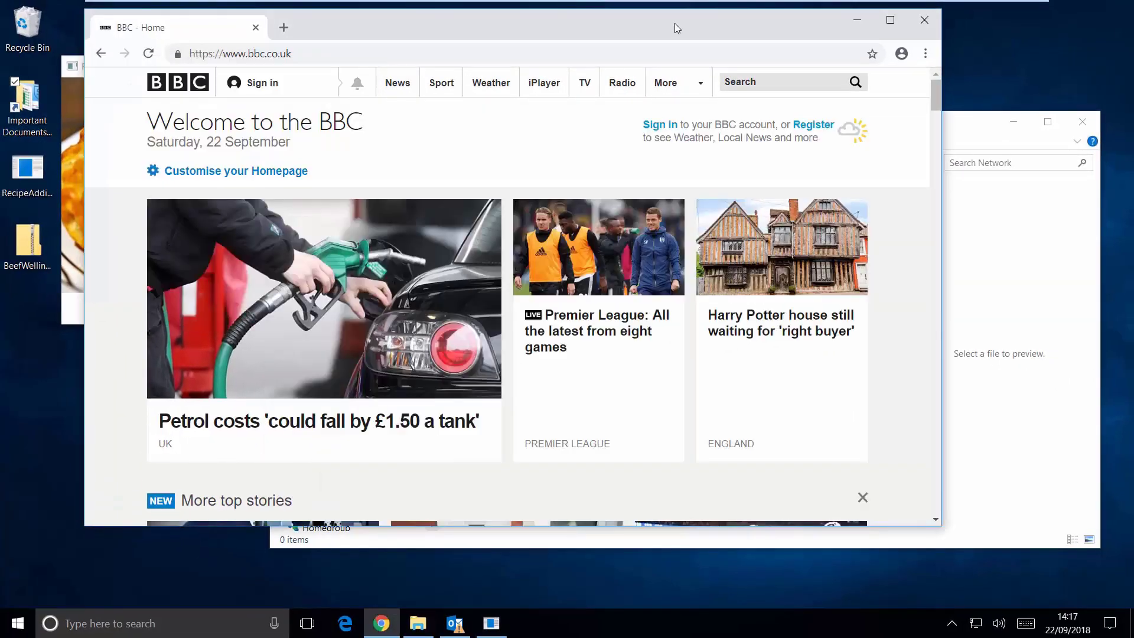
click(155, 82)
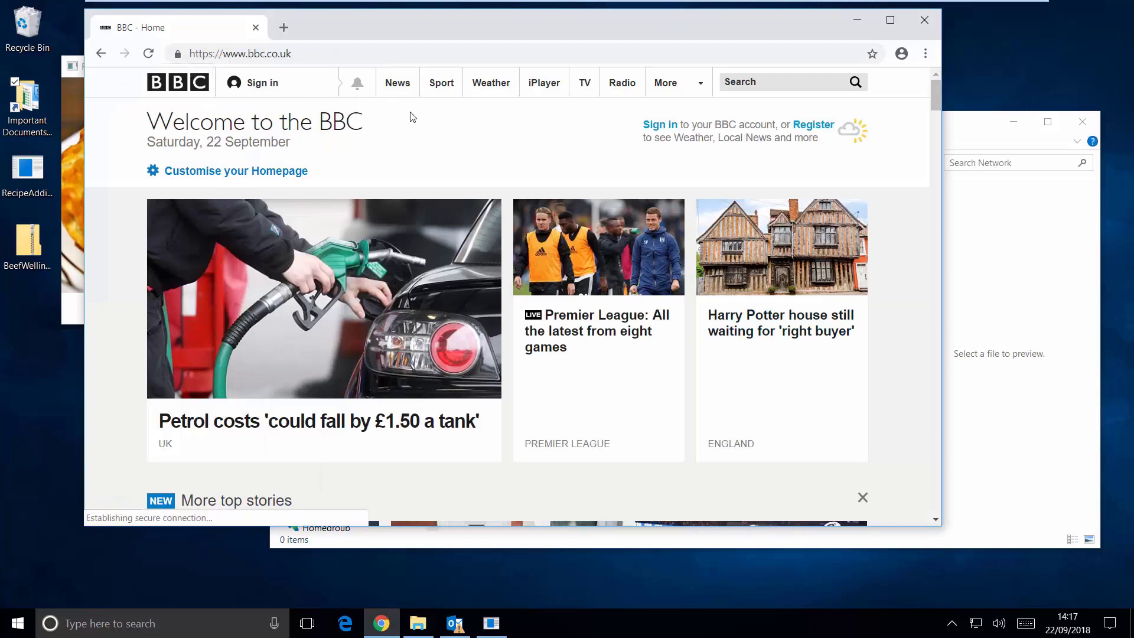
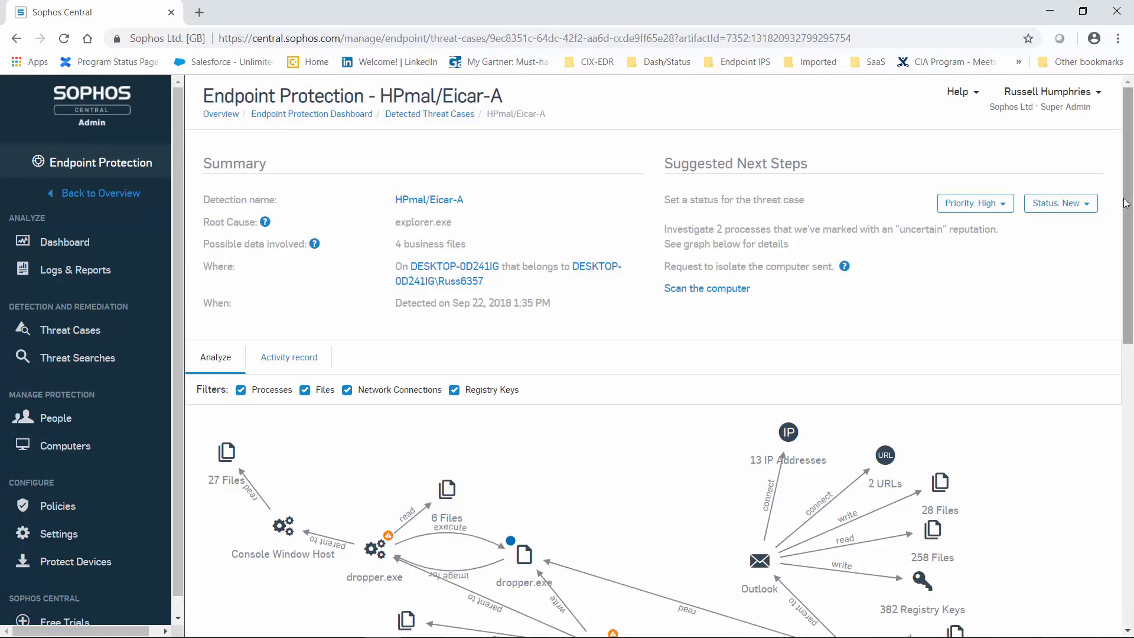
Scroll the Analyze graph down to recipeaddictstool.exe, which writes dropper.exe.
drag(1127, 204, 1133, 319)
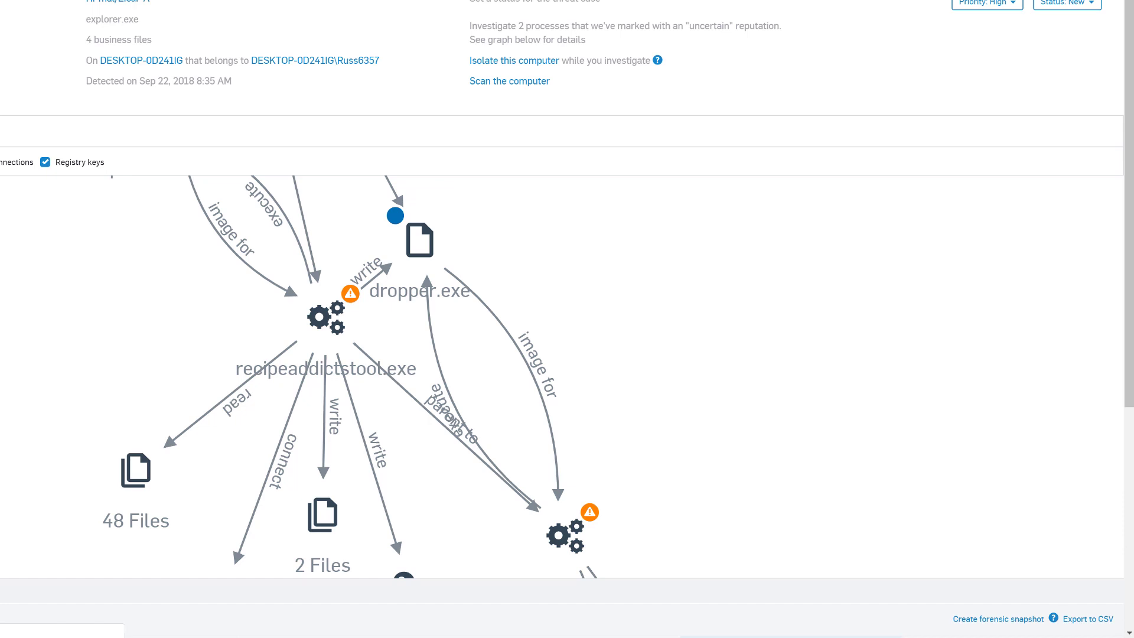
Show recipeaddictstool.exe's SophosLabs report summary: medium prevalence, ML 48%, 60% and 84% suspicious.
click(325, 327)
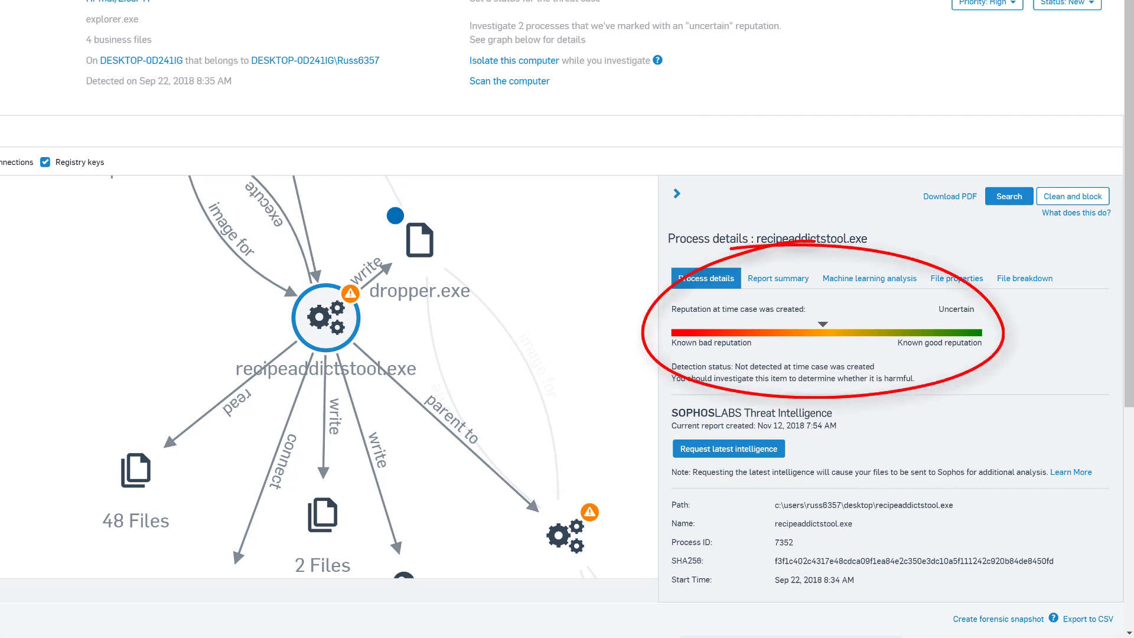
click(792, 281)
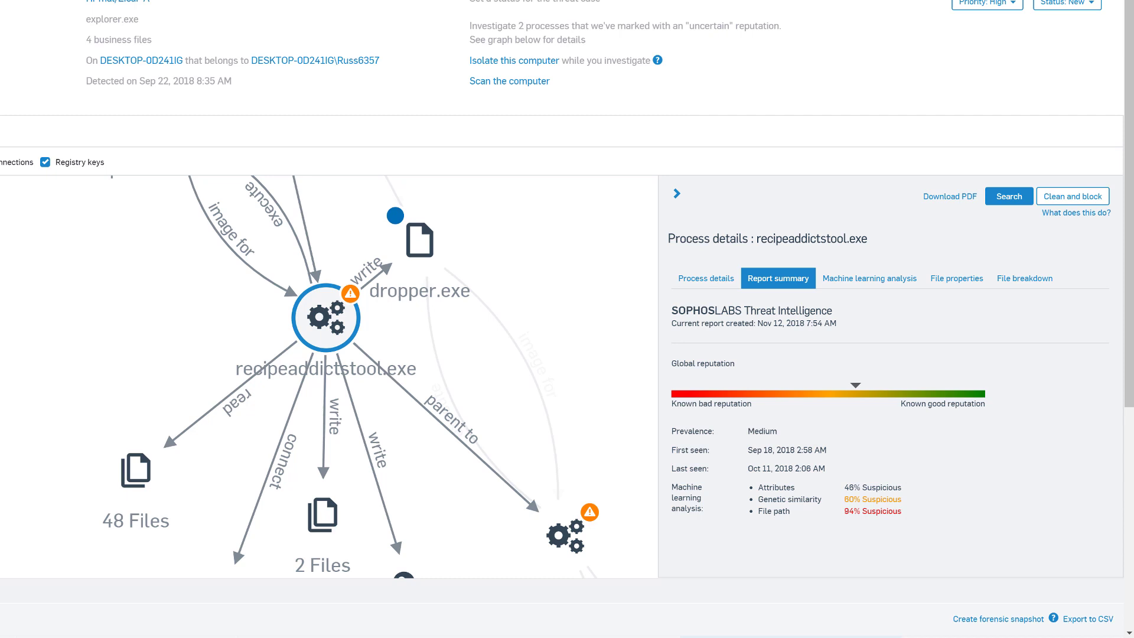
Review recipeaddictstool.exe's machine learning results: attributes 46%, code similarity 60%, file/path 94% suspicious.
click(883, 282)
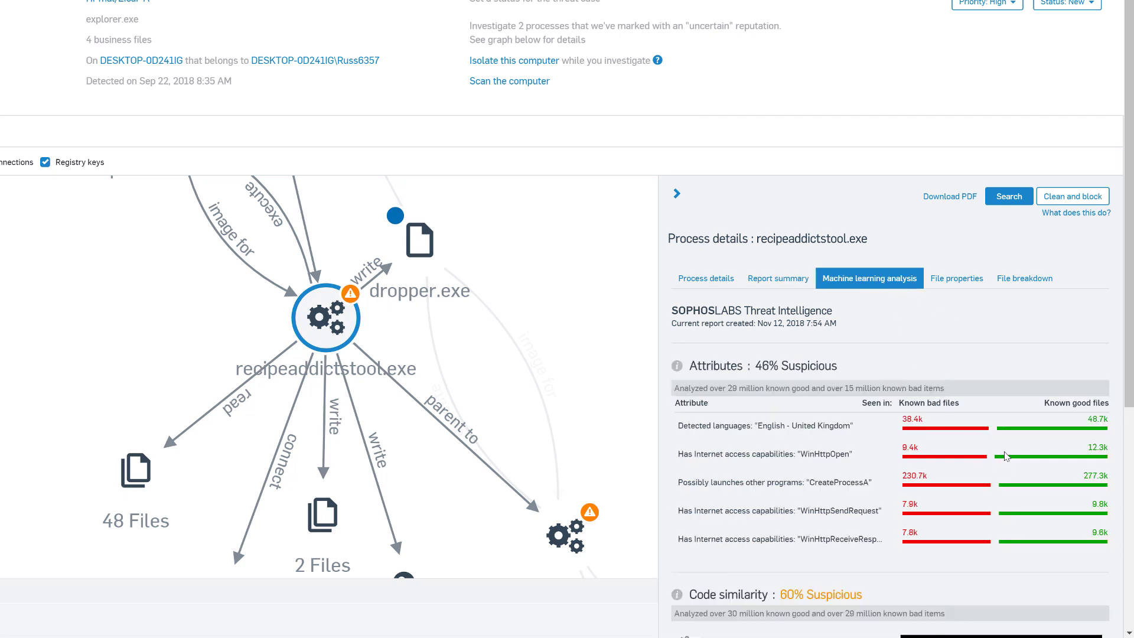
scroll(1084, 518, down, 3)
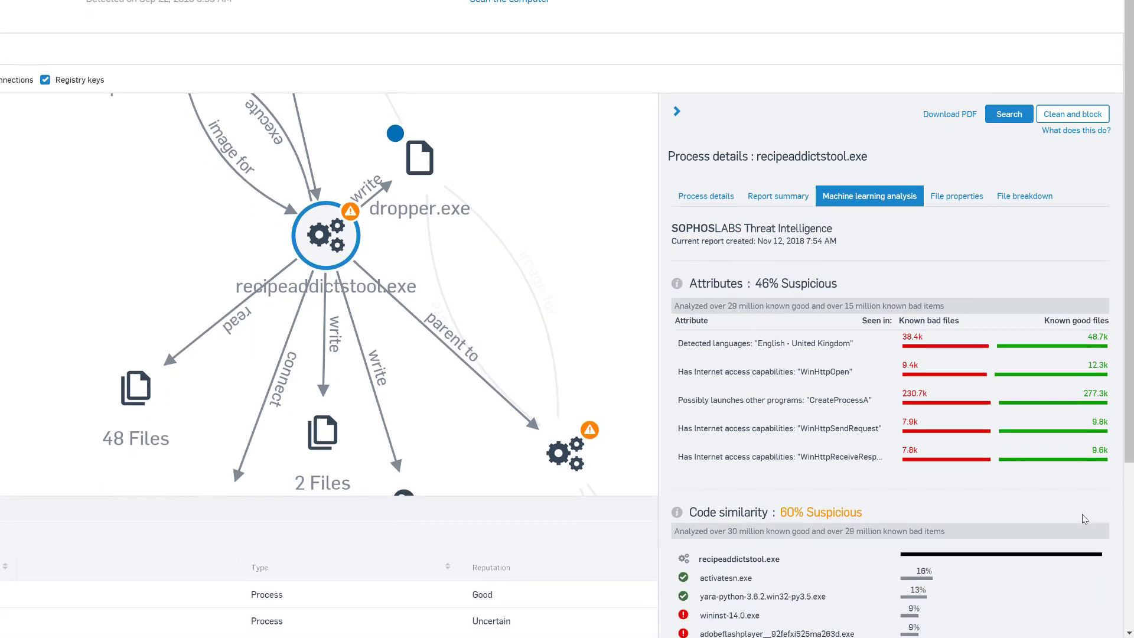
scroll(1084, 518, down, 4)
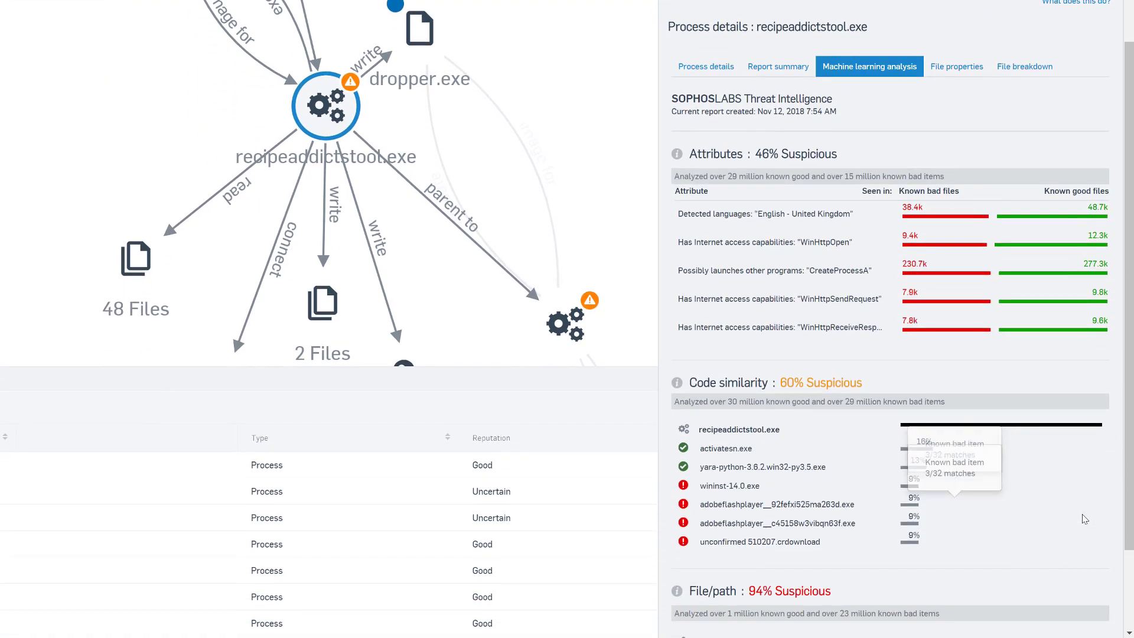
scroll(1084, 518, down, 3)
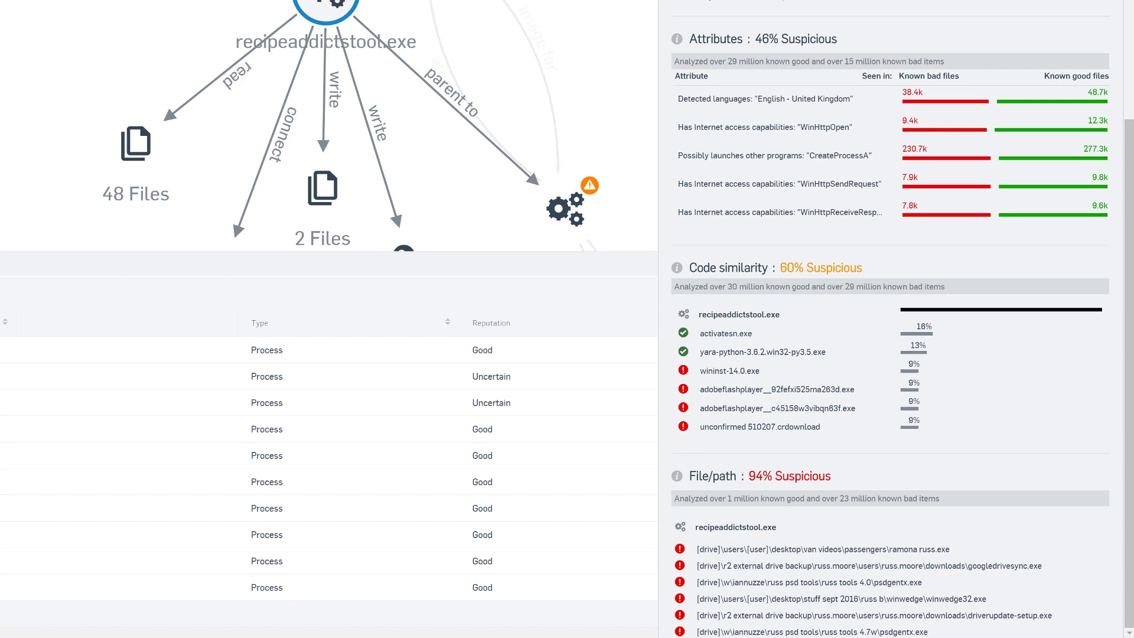
scroll(545, 633, up, 8)
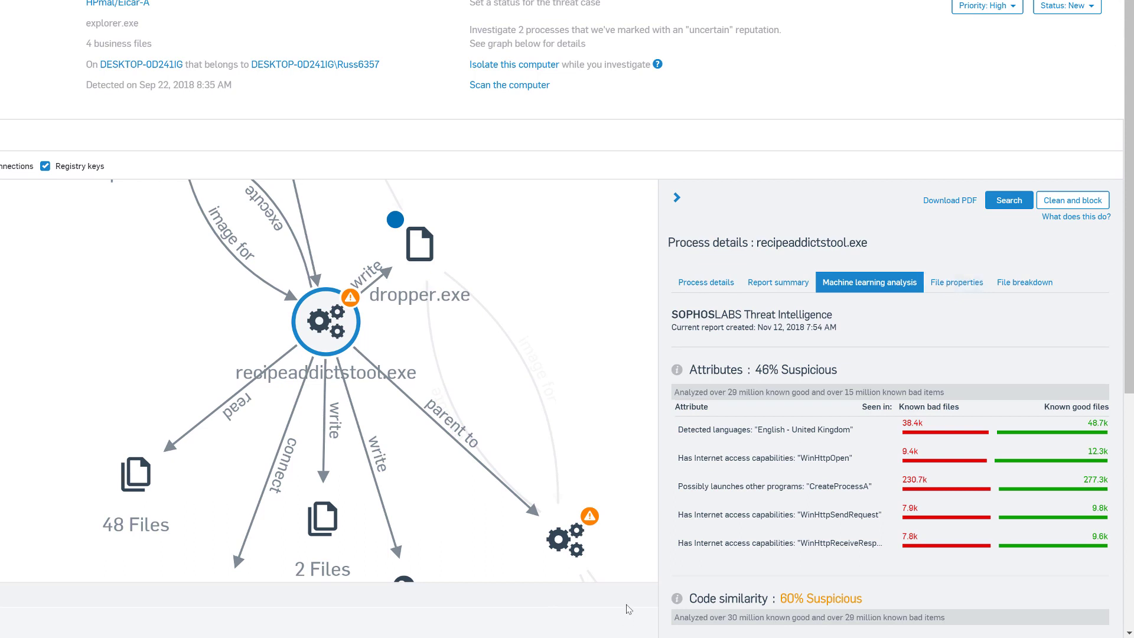
Search all computers for RecipeAddictsTool.exe (found on 2) and select the originating entry.
click(1009, 201)
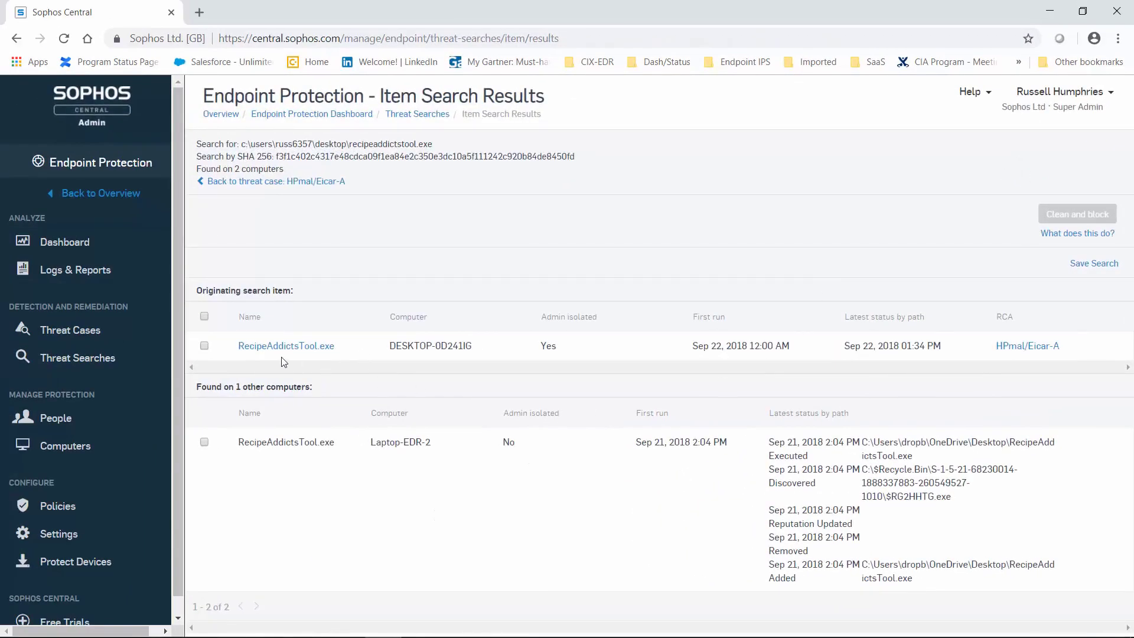
click(205, 317)
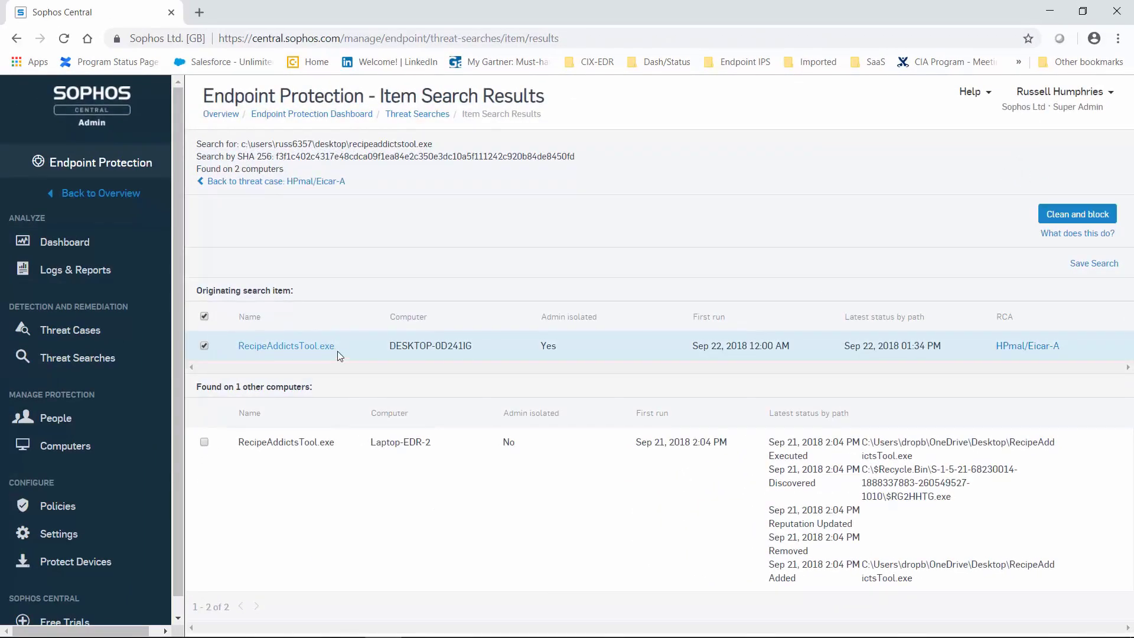
Clean and block RecipeAddictsTool.exe with reason 'Kill active processes and remove from disk'.
click(1079, 215)
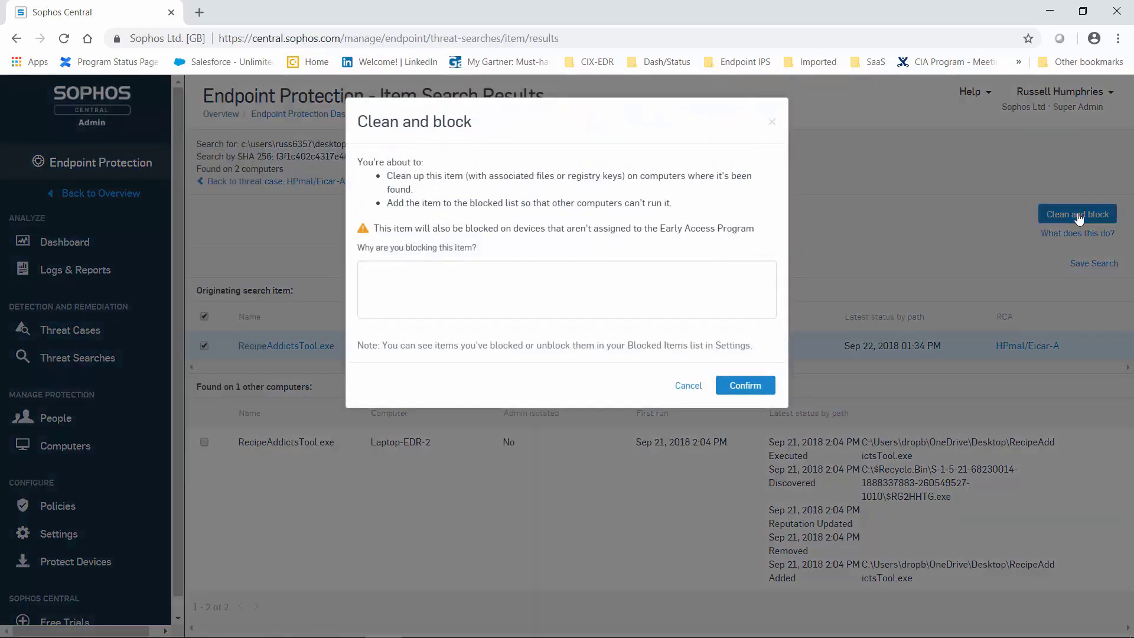
click(581, 287)
text(Kill active processes and remove from disk)
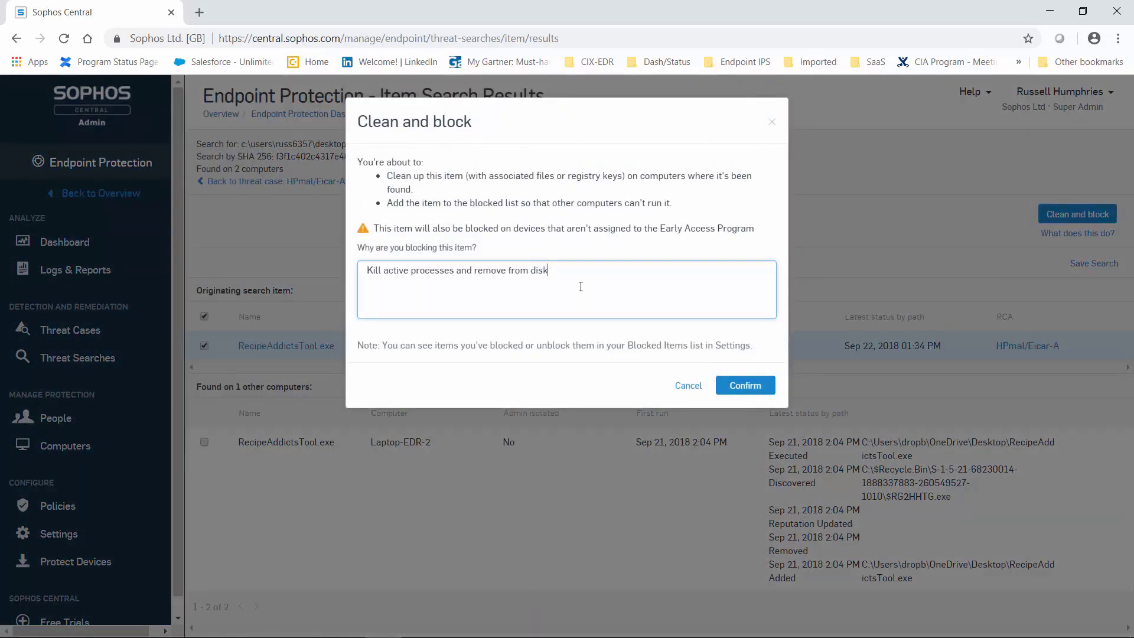
click(756, 389)
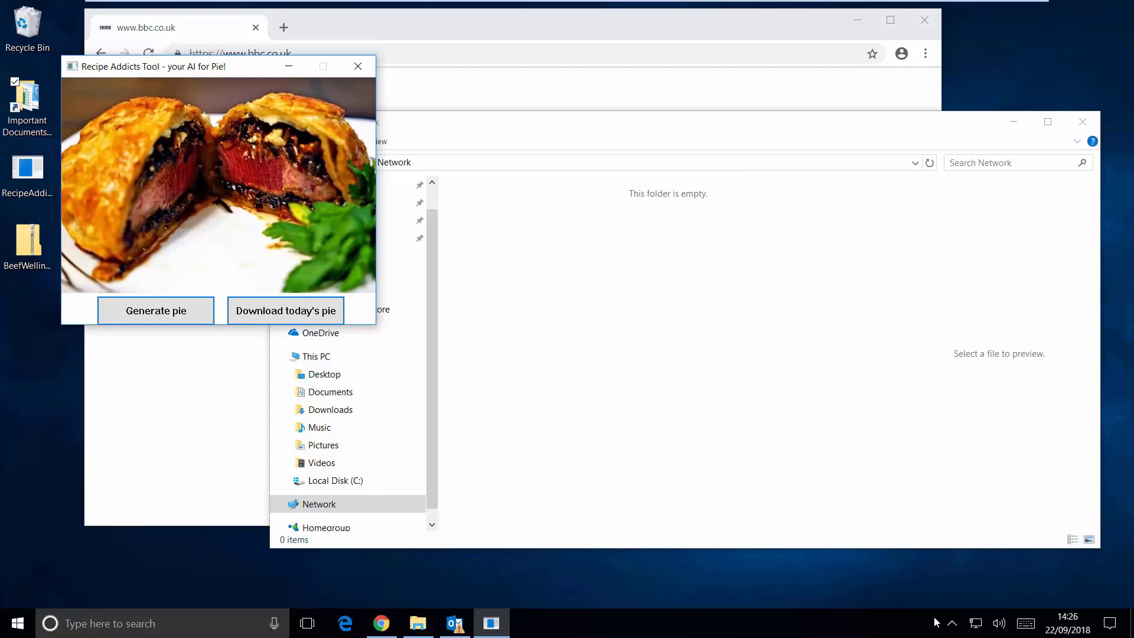
Bring up the Sophos Endpoint status window from the notification-area icons.
click(952, 624)
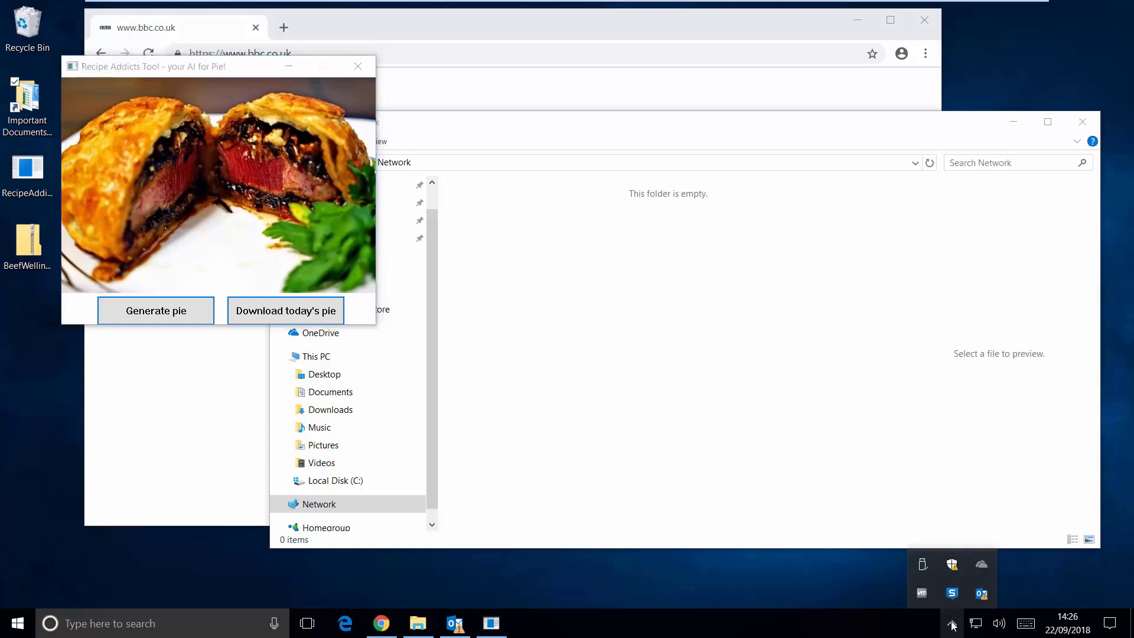
click(952, 593)
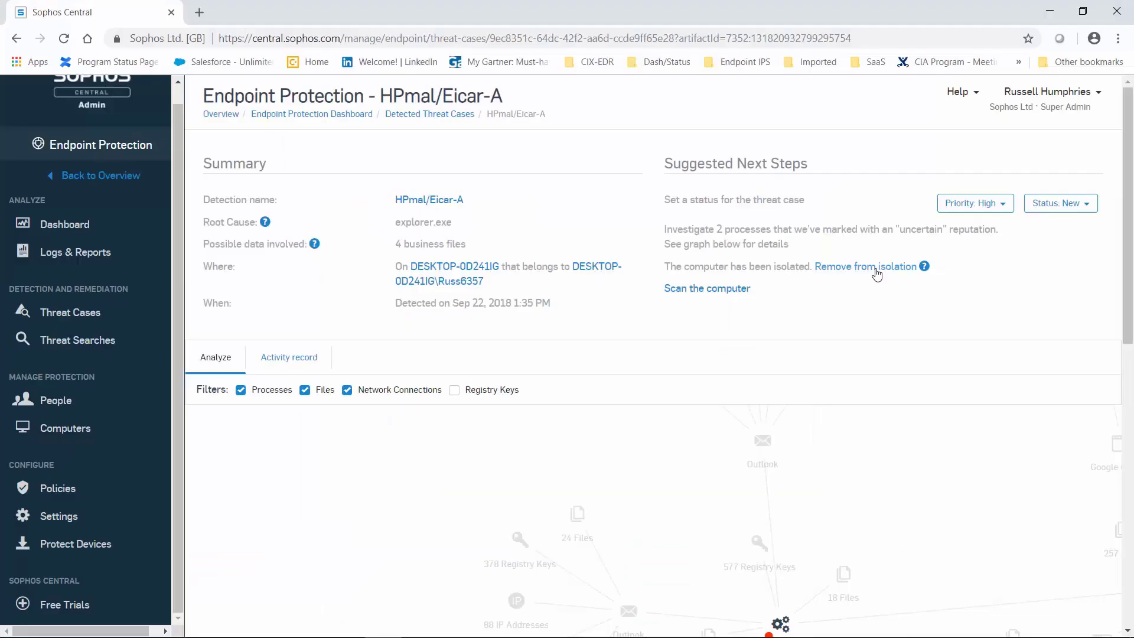
Remove DESKTOP-0D241IG from isolation and confirm it.
click(876, 267)
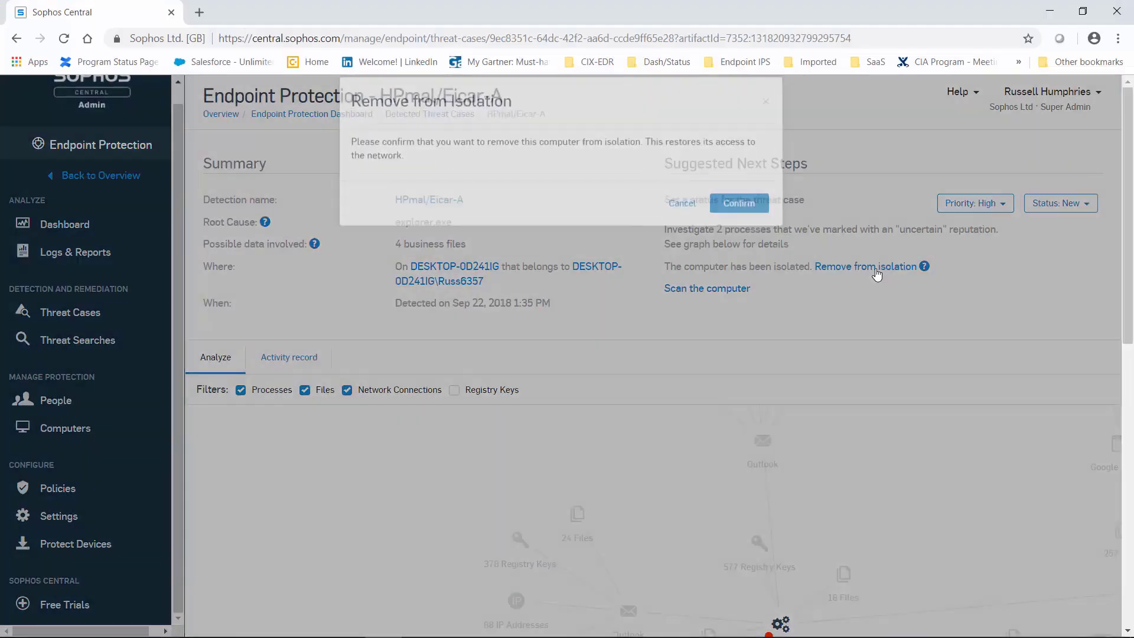
click(741, 225)
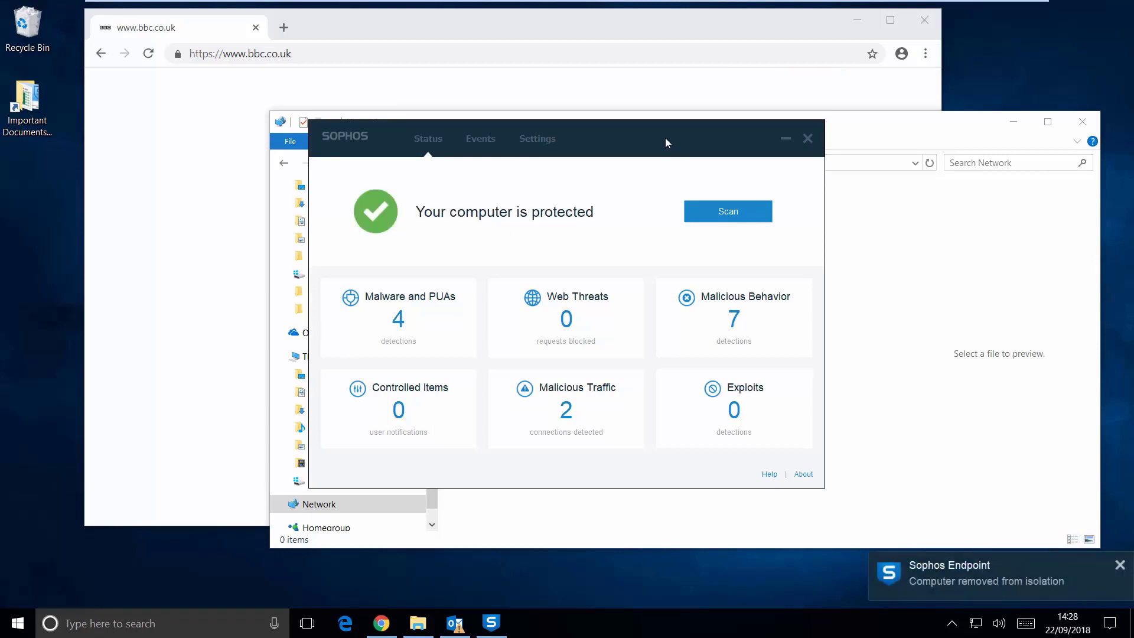
Close the Sophos status window and reload the Chrome page to verify internet access.
click(808, 138)
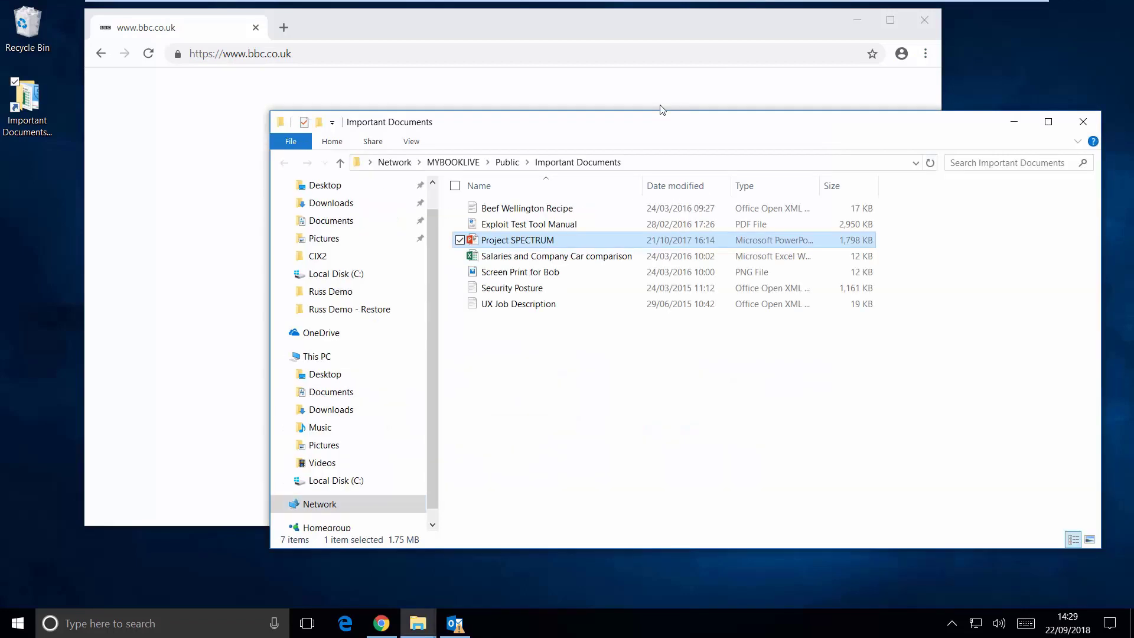
click(149, 53)
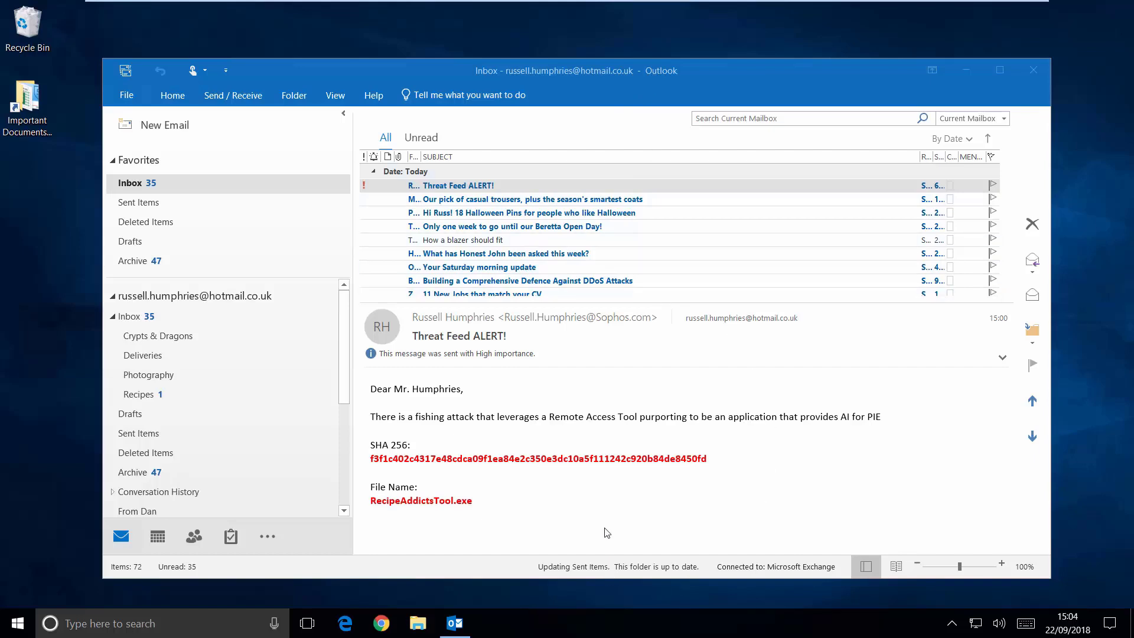
Select the SHA-256 hash in the Outlook 'Threat Feed ALERT!' email for copying.
click(372, 465)
drag(370, 459, 710, 459)
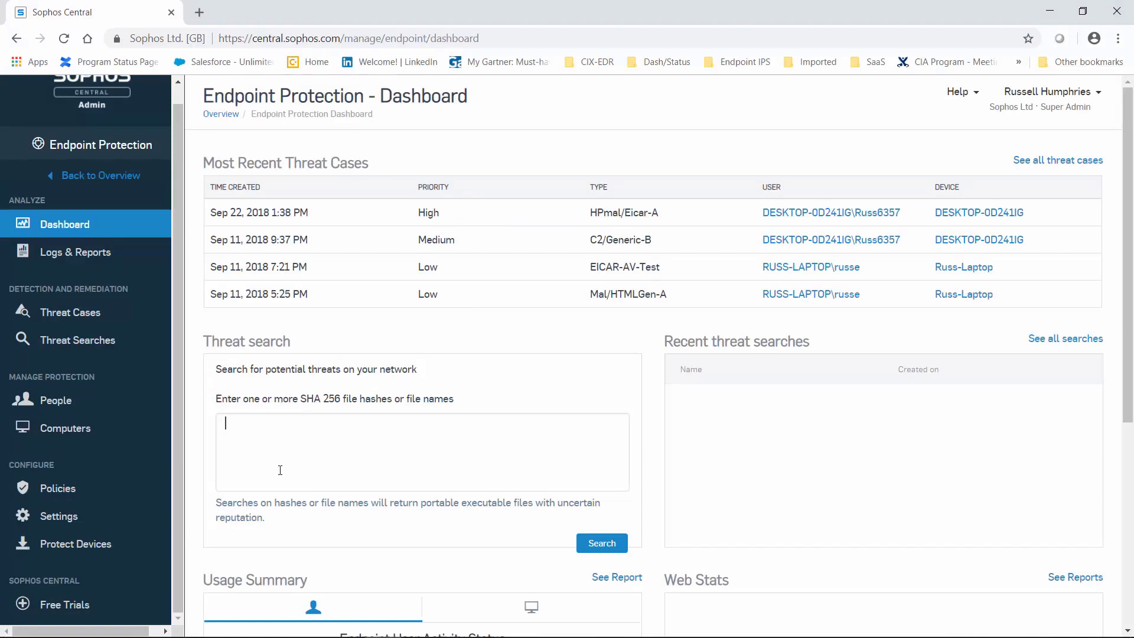
Run a dashboard threat search on the SHA-256 hash and open Laptop-EDR-2's match details.
text(f3f1c402c4317e48cdca09f1ea84e2c350e3dc10a5f111242c920b84de8450fd)
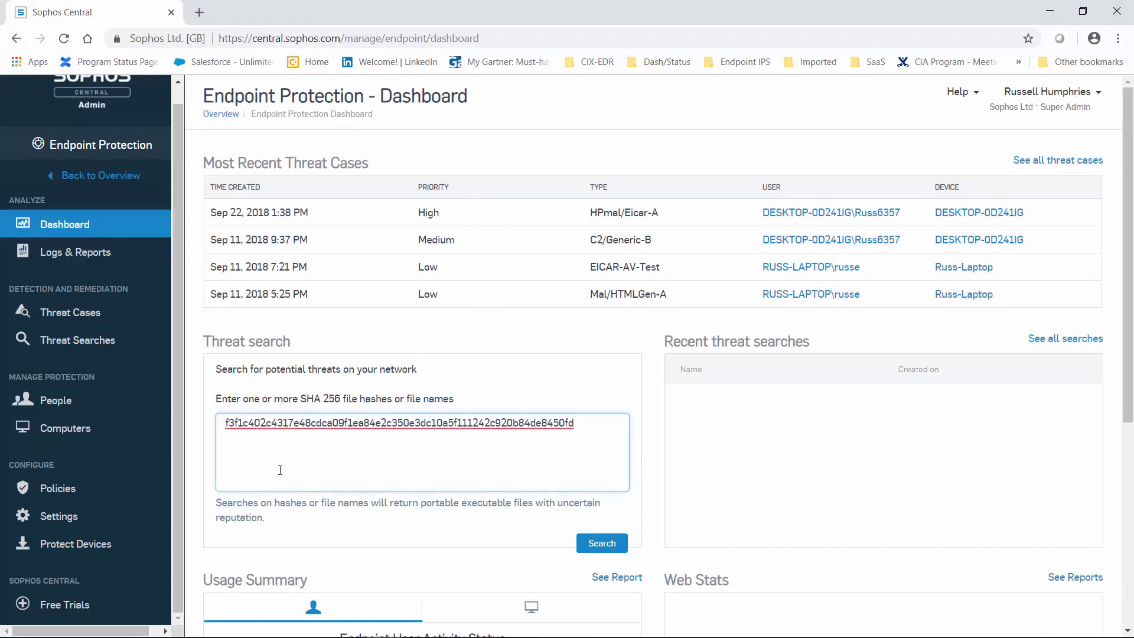
click(602, 543)
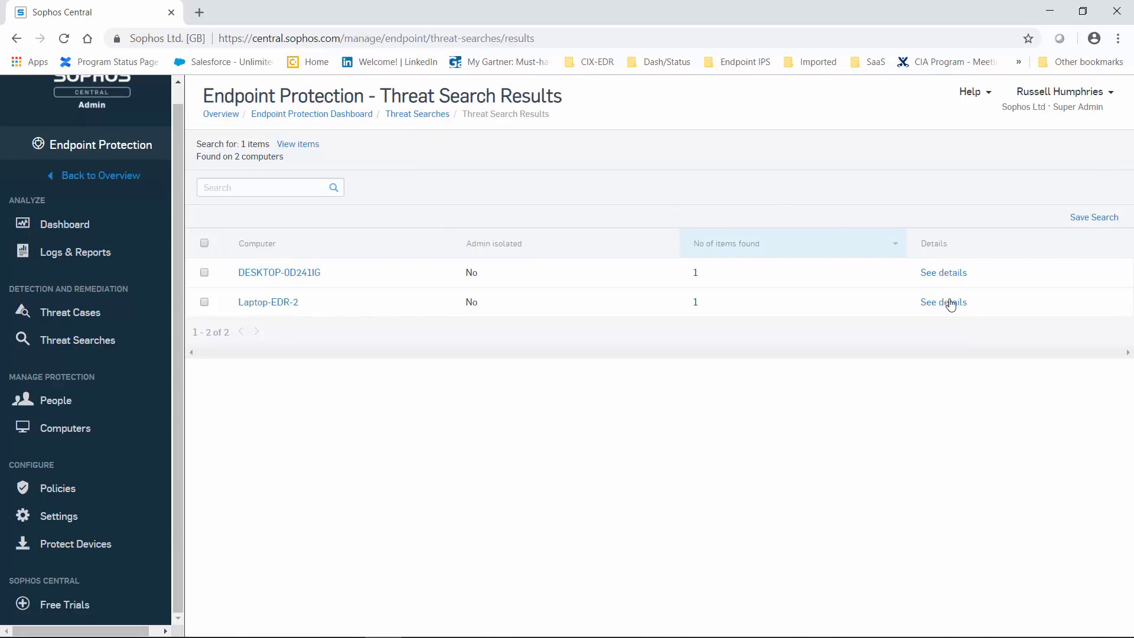
click(951, 307)
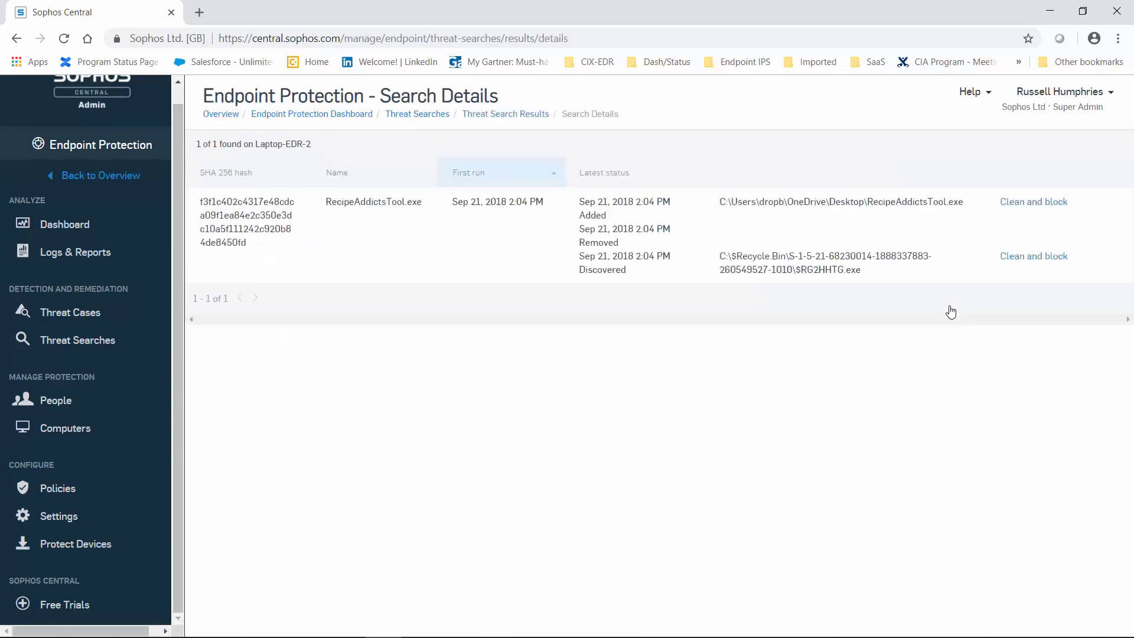